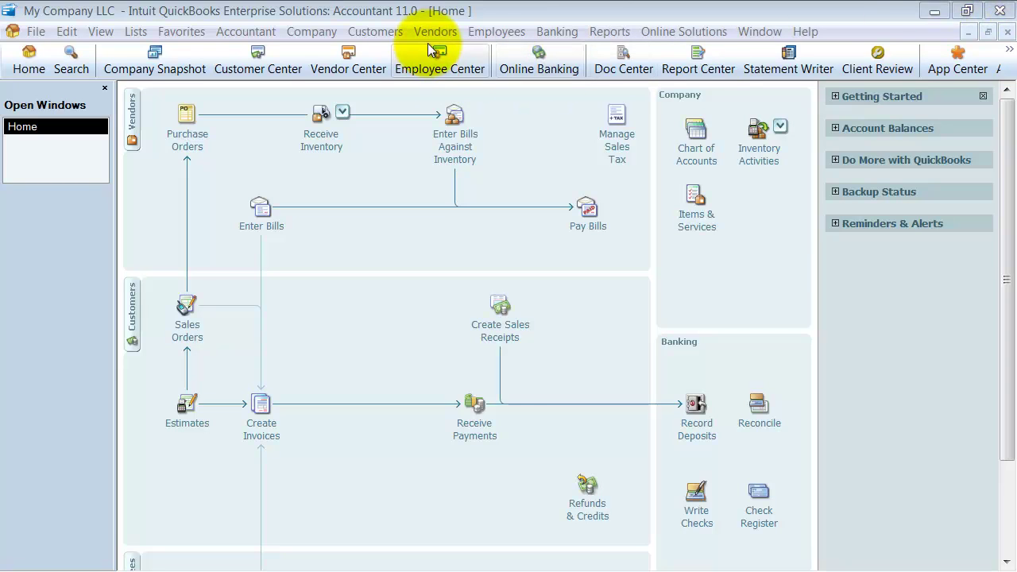
- Open the Enter Statement Charges register and browse other customers, including Carr's Pie Shop
left_click(400, 36)
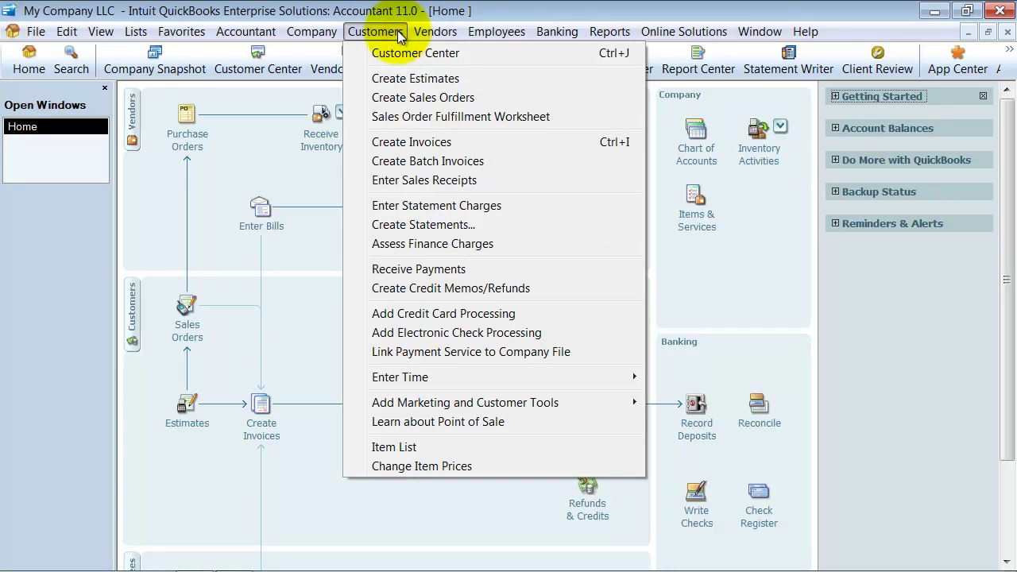
left_click(519, 204)
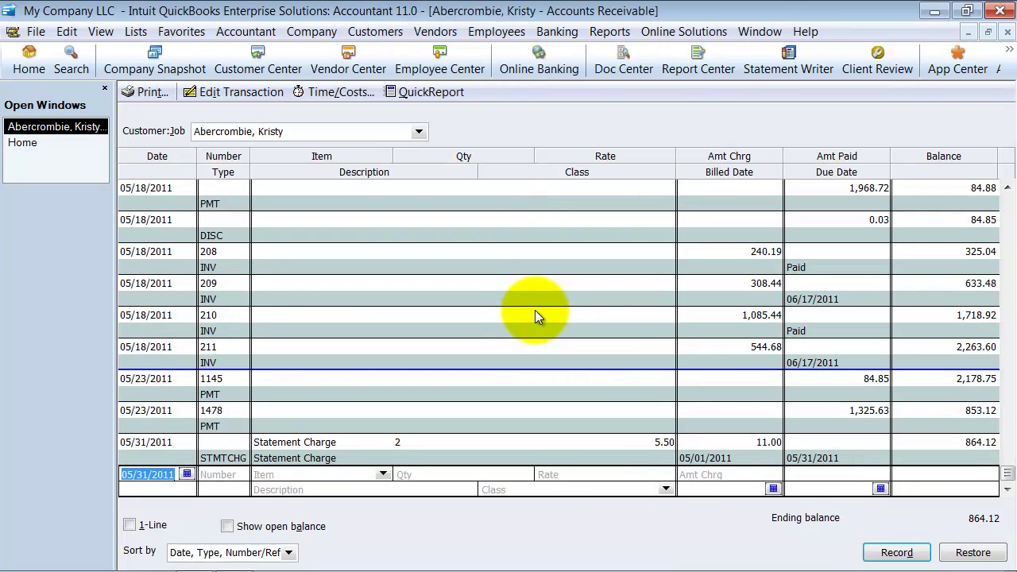
left_click(417, 132)
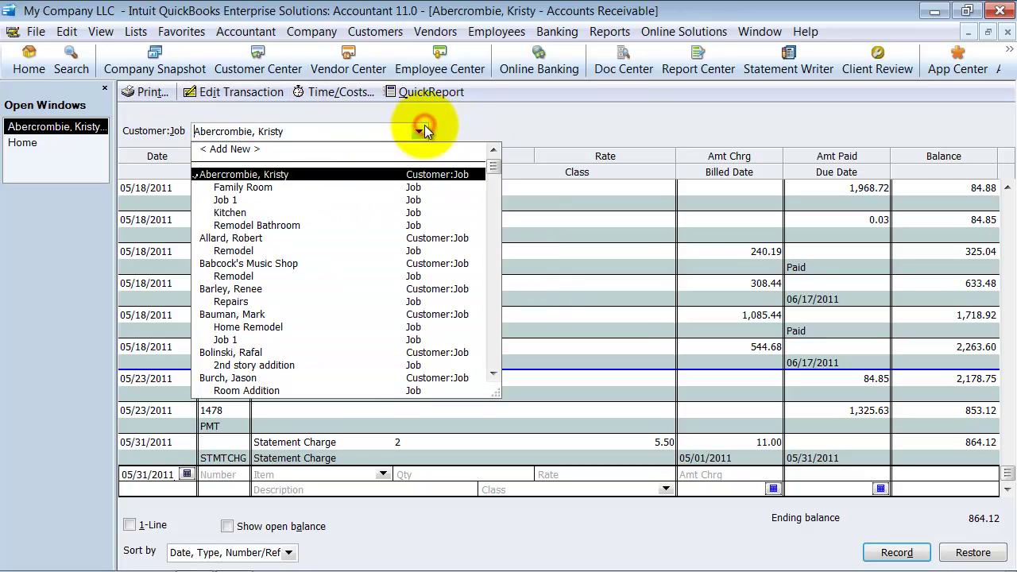
left_click(256, 351)
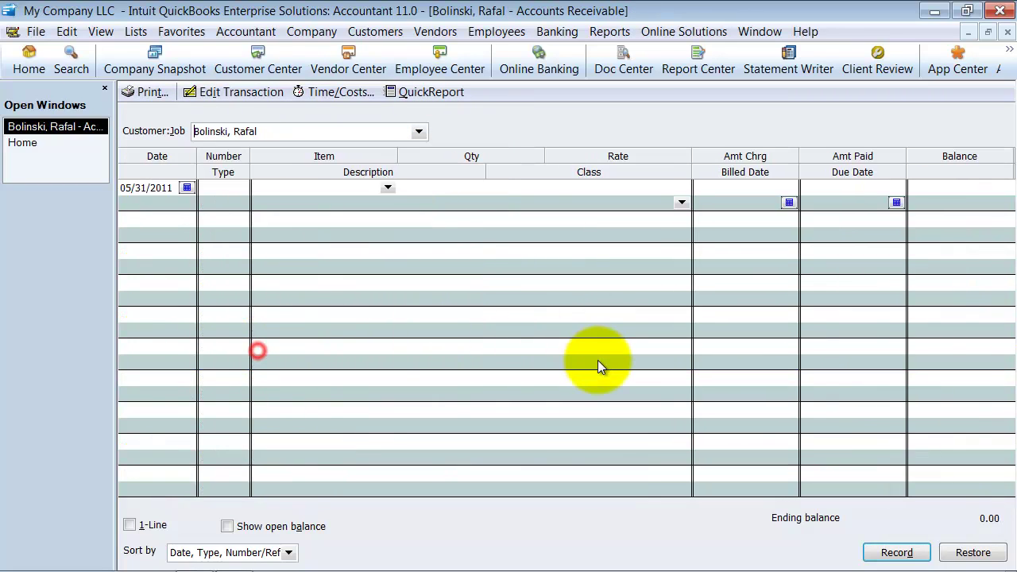
left_click(417, 131)
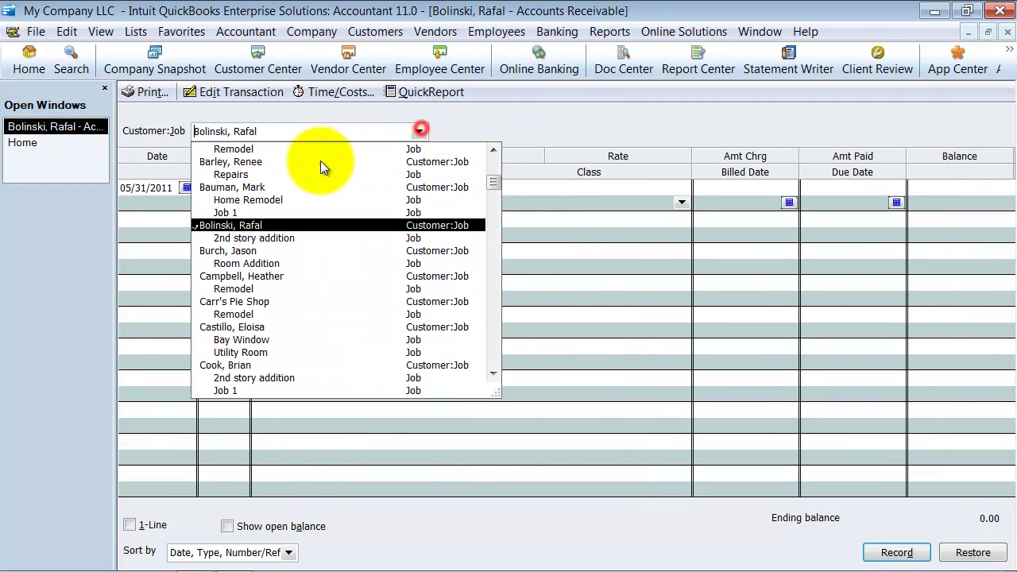
left_click(226, 302)
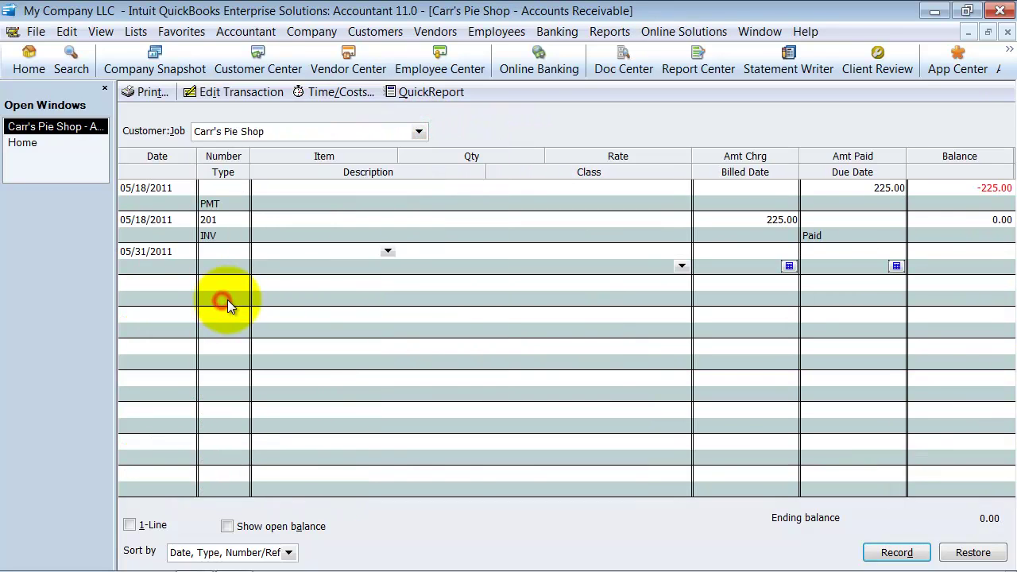
- Settle the register on Babcock's Music Shop, showing invoice 214 for 787.50
left_click(416, 131)
scroll(286, 191, "up", 4)
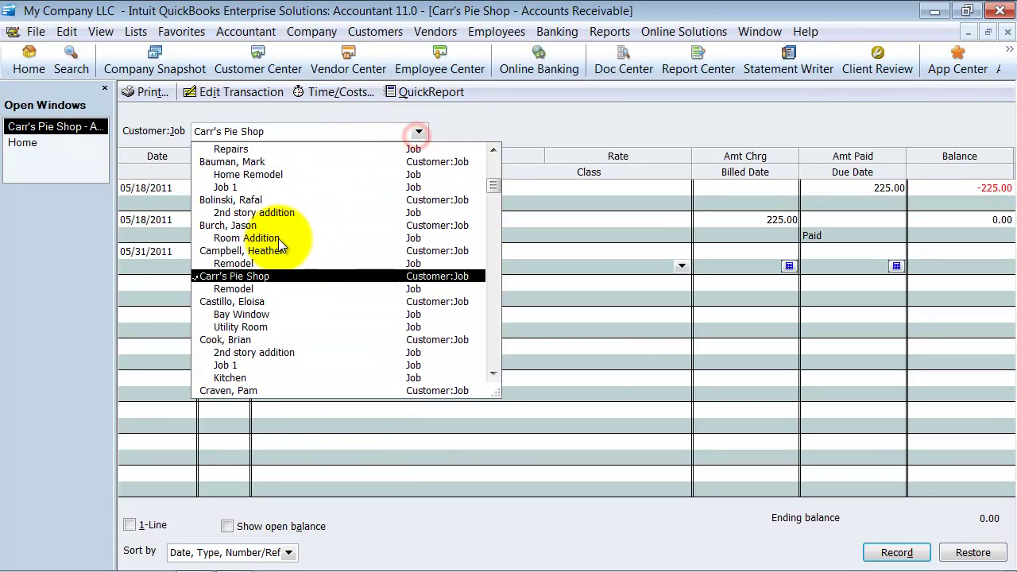
left_click(266, 188)
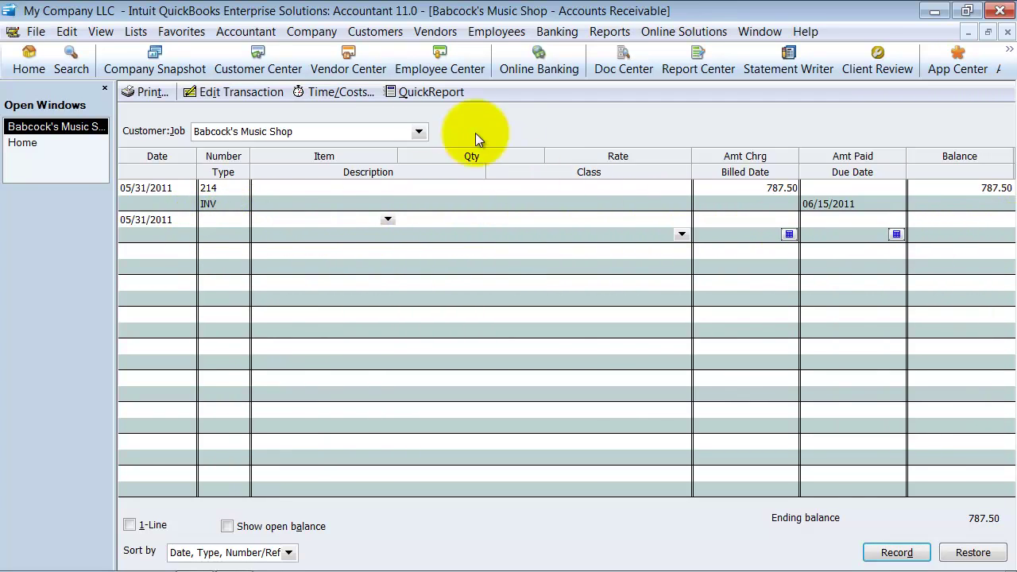
left_click(419, 132)
scroll(254, 179, "up", 1)
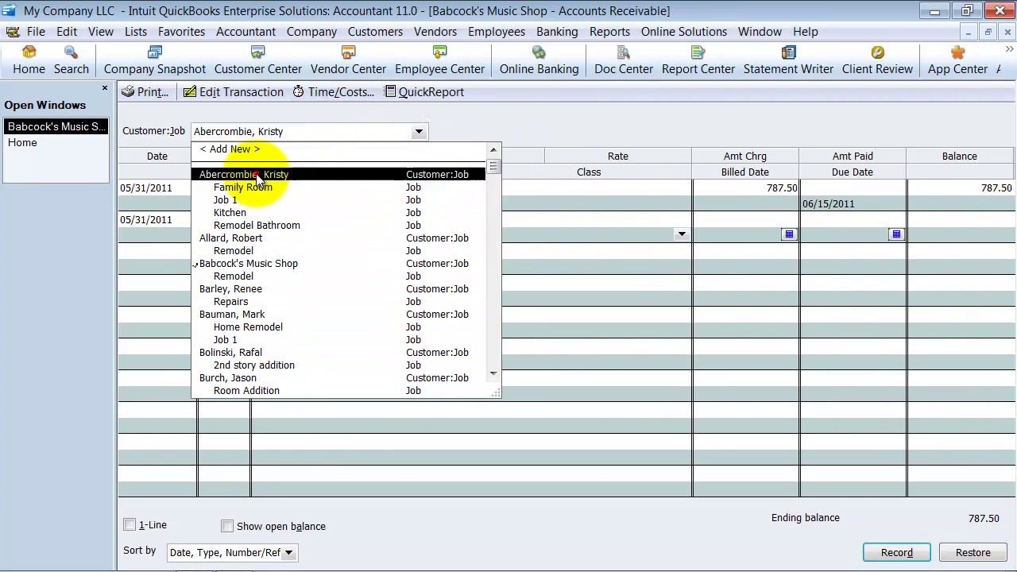
left_click(238, 170)
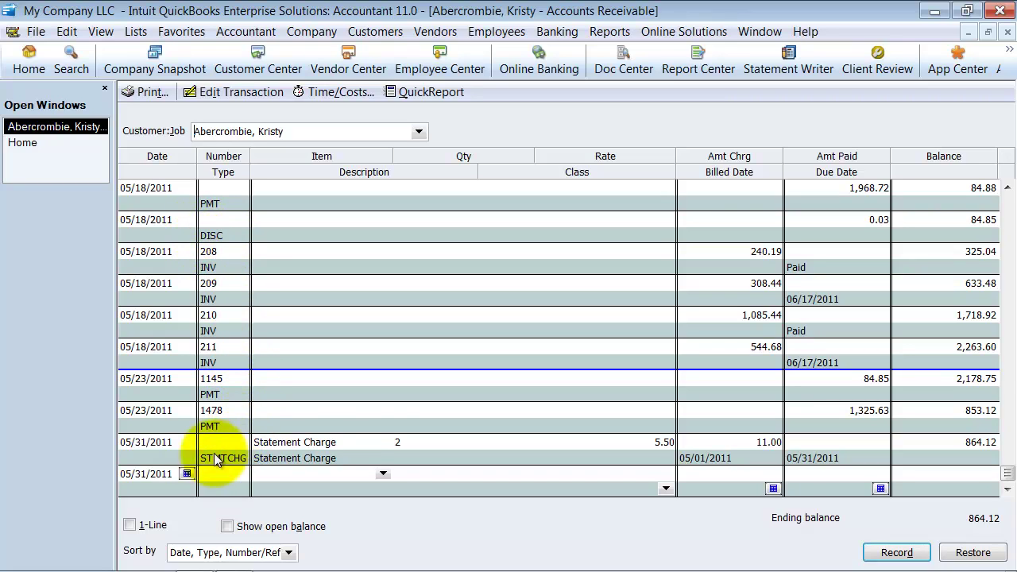
left_click(419, 132)
left_click(232, 262)
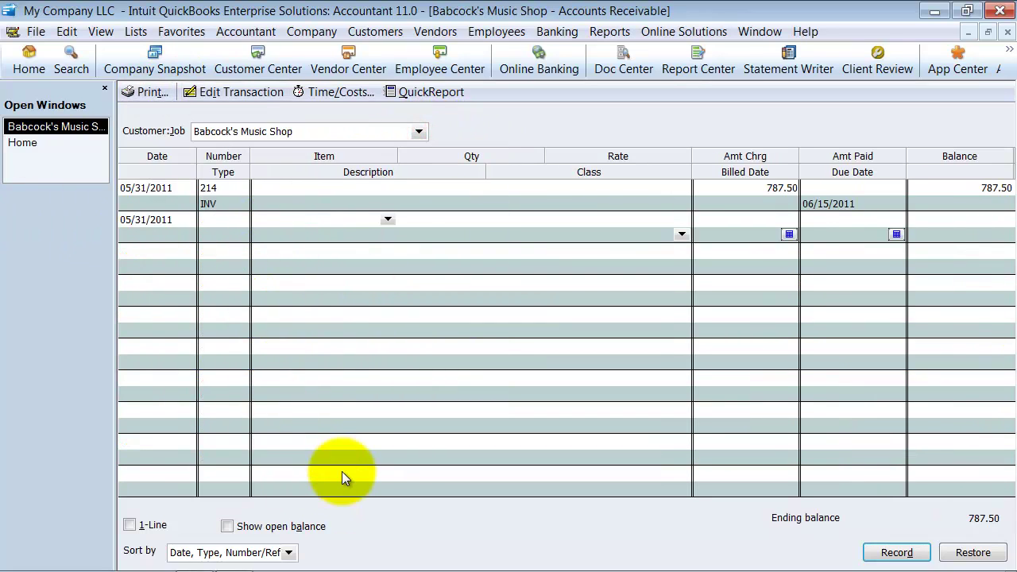
- Start a new charge row numbered 123 with the item Statement Charge
left_click(206, 232)
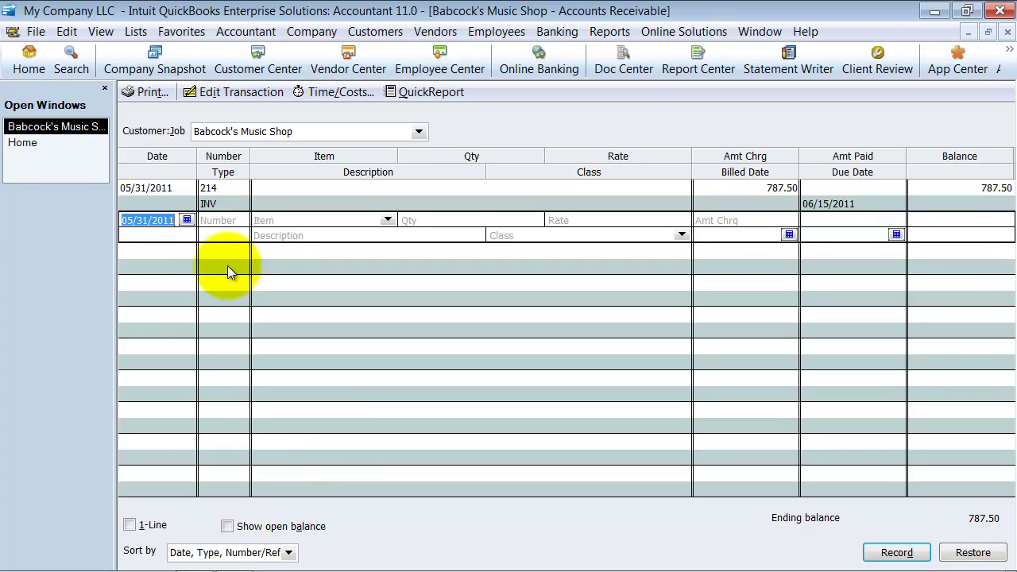
left_click(211, 221)
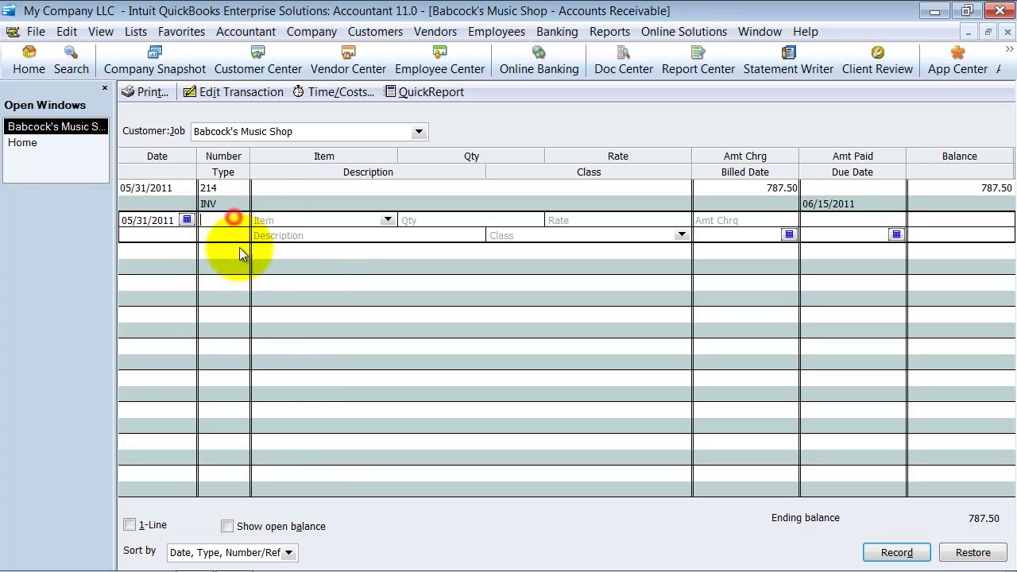
type("123")
key("Tab")
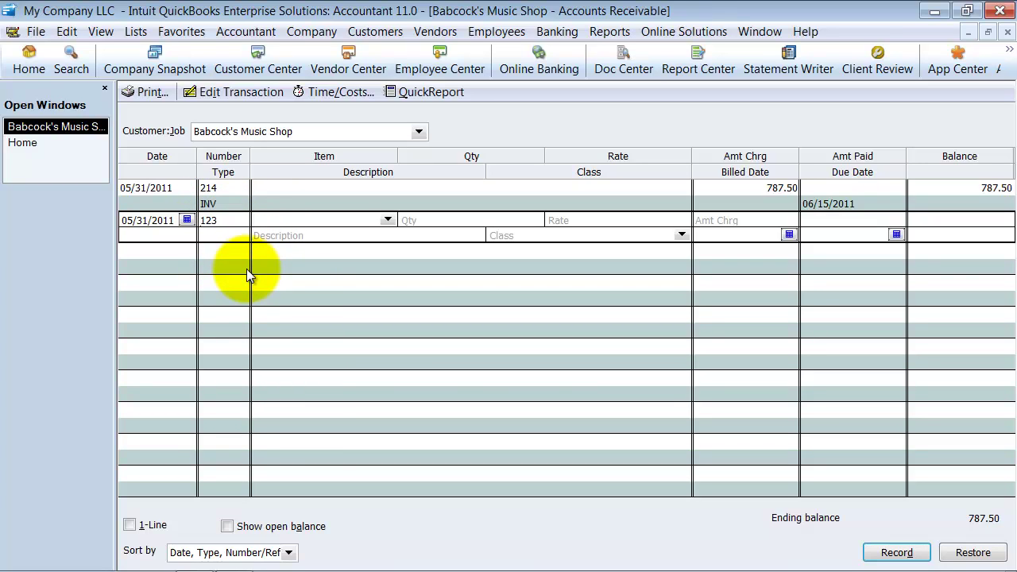
type("Statement Charge")
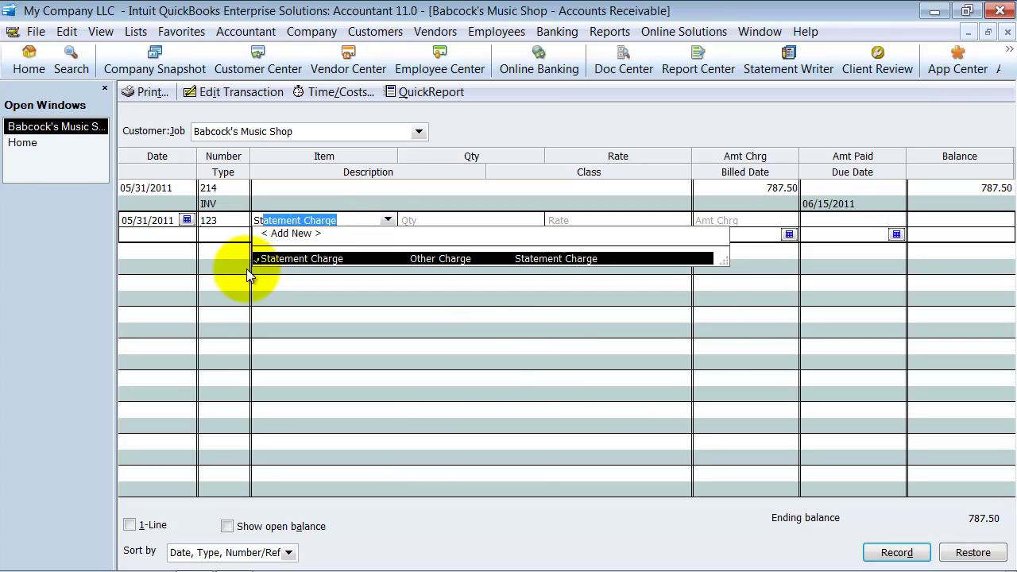
key("Tab")
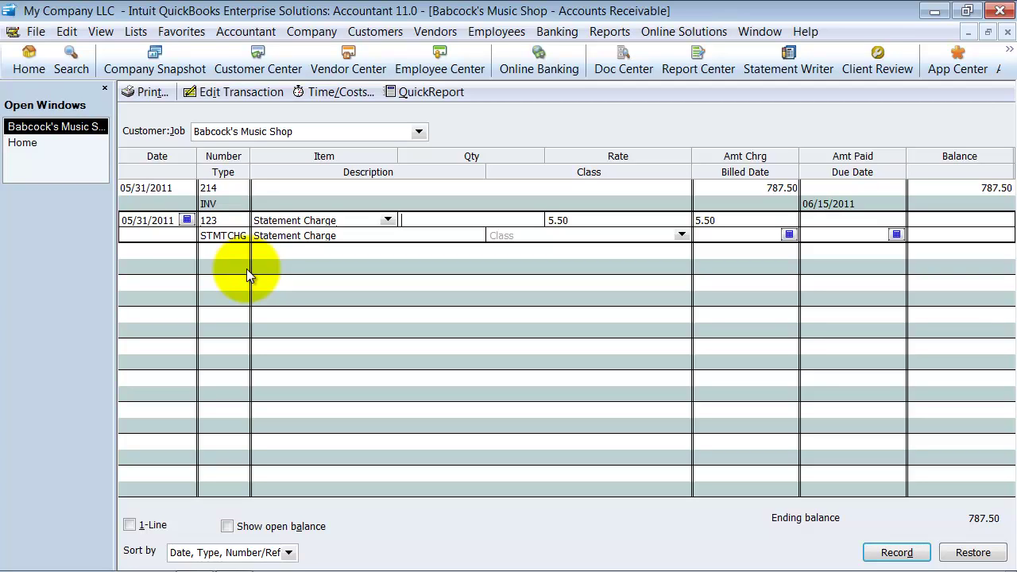
- Set the charge quantity to 1 at 5.50 for a 5.50 amount, leaving Description and Class blank
key("Tab")
key("shift+Tab")
key("Tab")
key("shift+Tab")
type("5")
key("Tab")
key("shift+Tab")
type("1")
key("Tab")
key("Tab")
key("Tab")
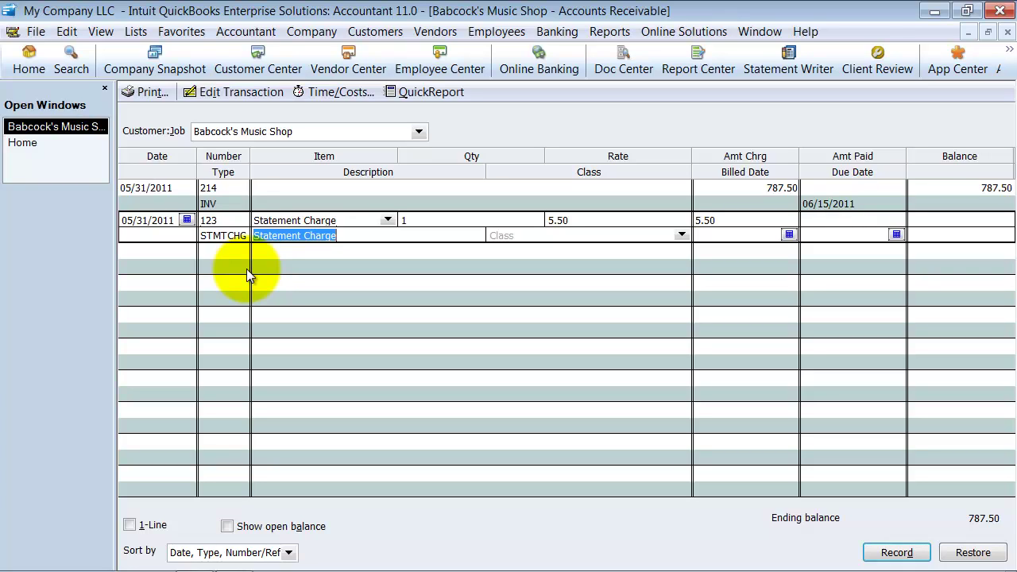
key("Tab")
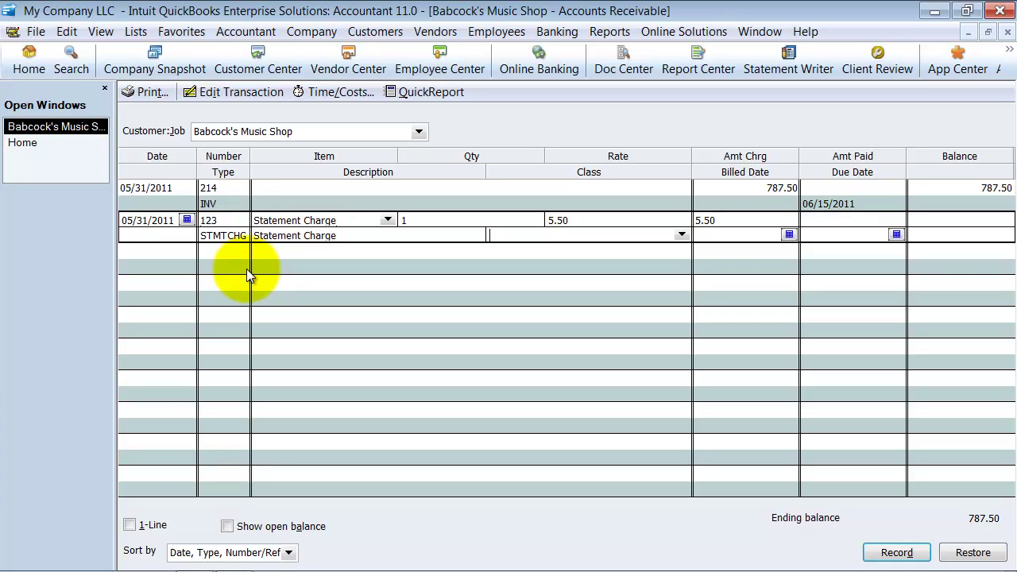
key("Tab")
key("Tab")
- Give charge 123 billed date 05/01/2011 and due date 05/31/2011, then dismiss the Sort by list
left_click(789, 235)
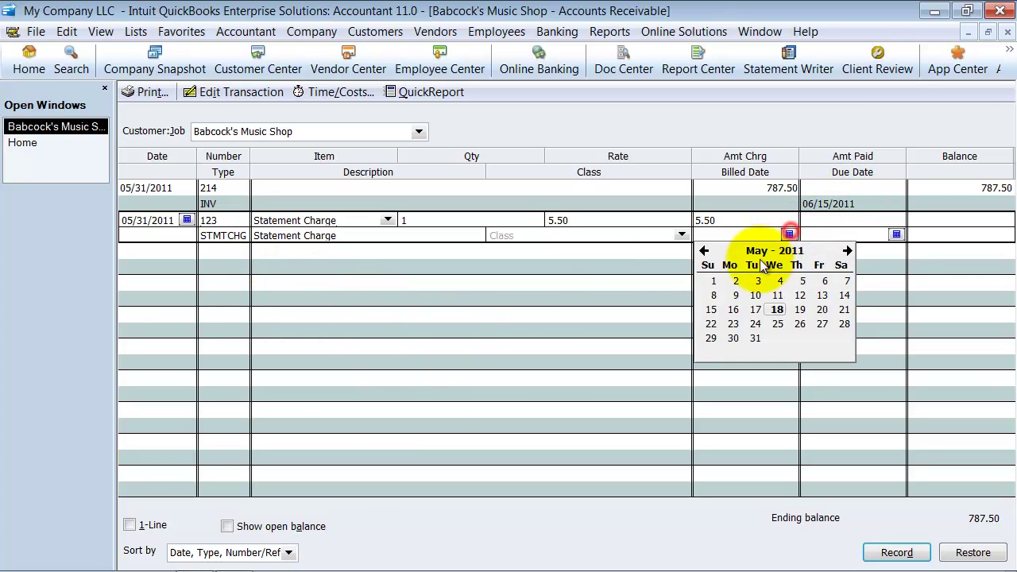
left_click(712, 278)
left_click(896, 235)
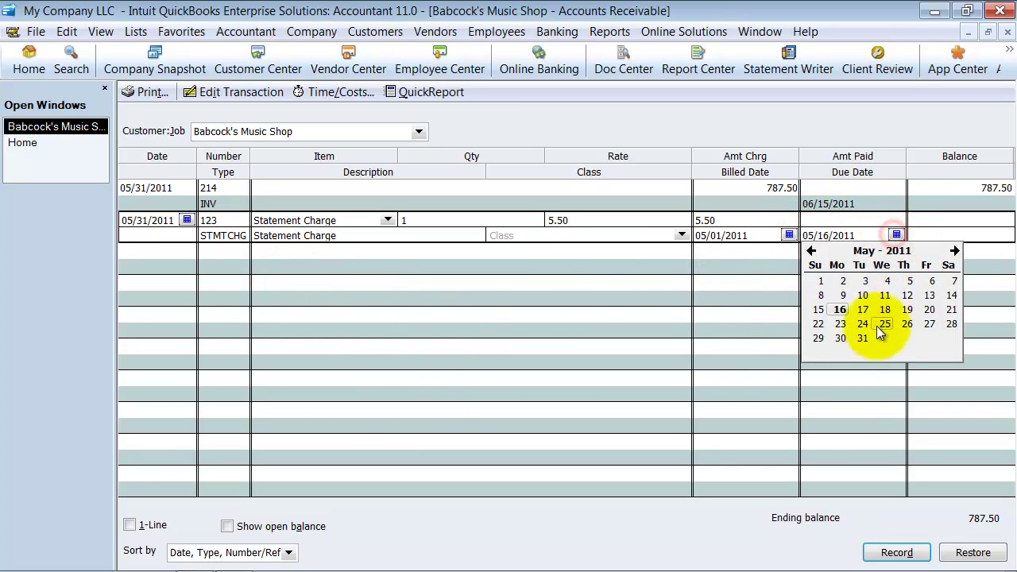
left_click(868, 334)
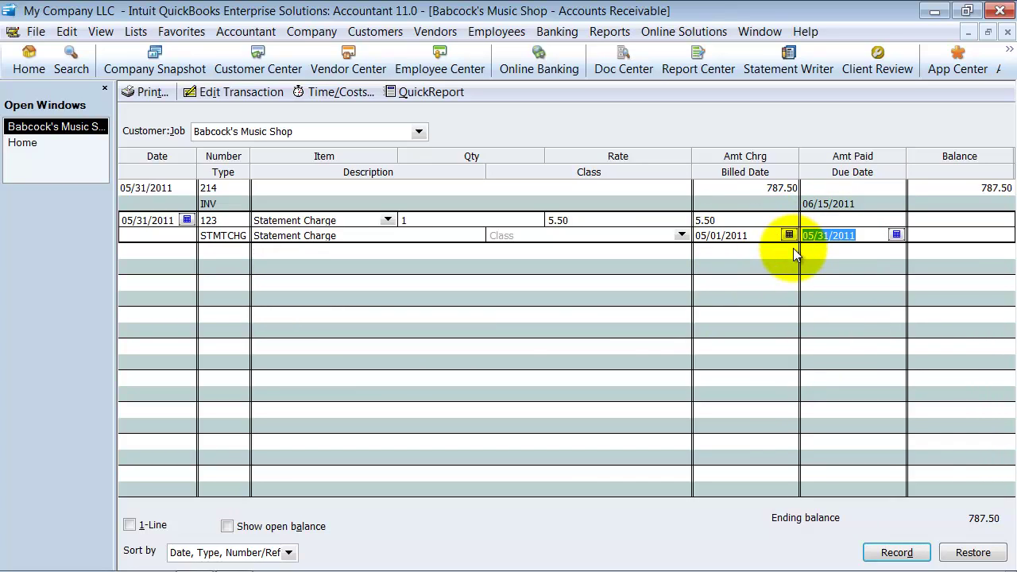
left_click(289, 553)
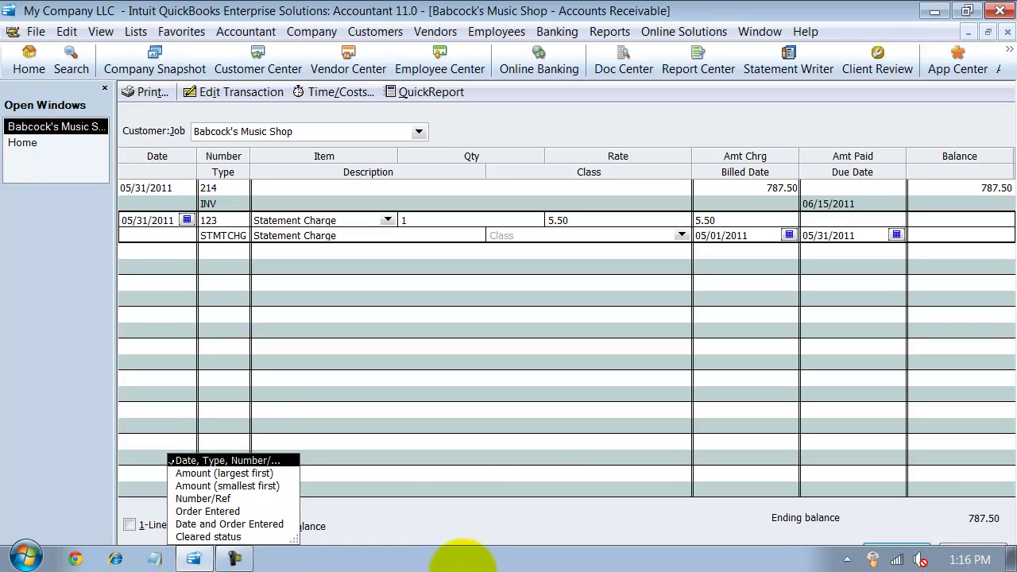
left_click(559, 220)
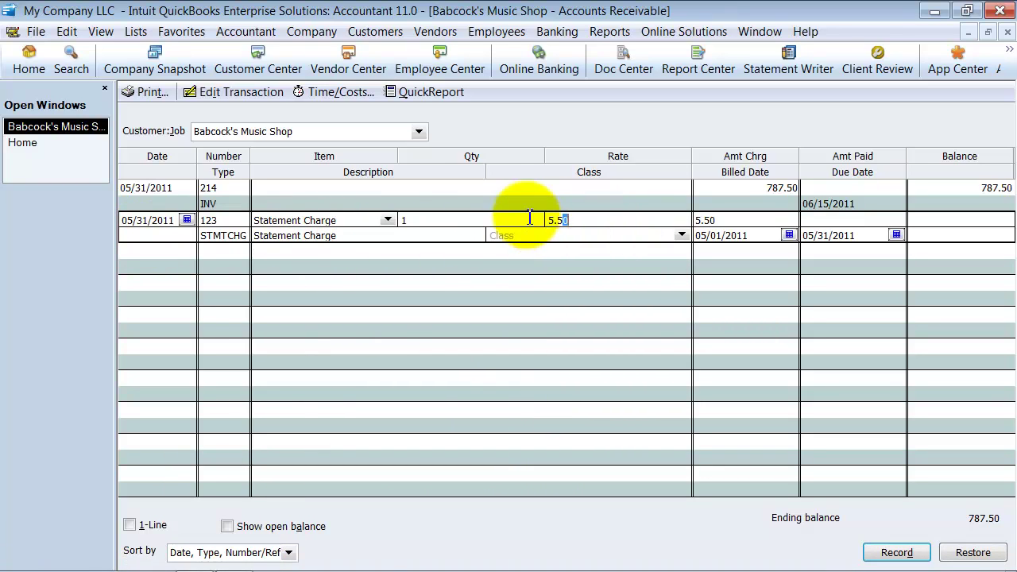
left_click(362, 219)
left_click(387, 220)
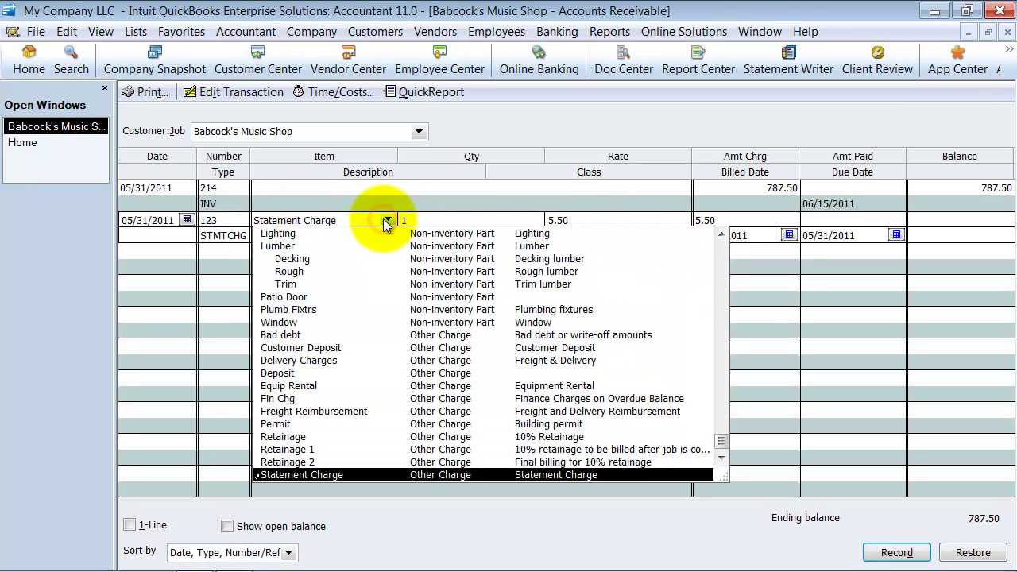
left_click(385, 219)
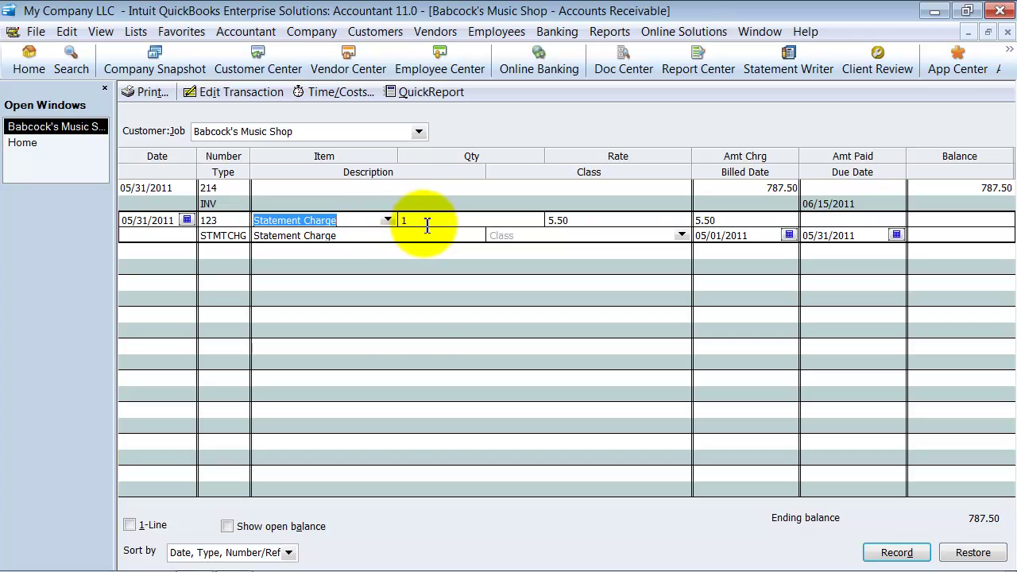
left_click(627, 220)
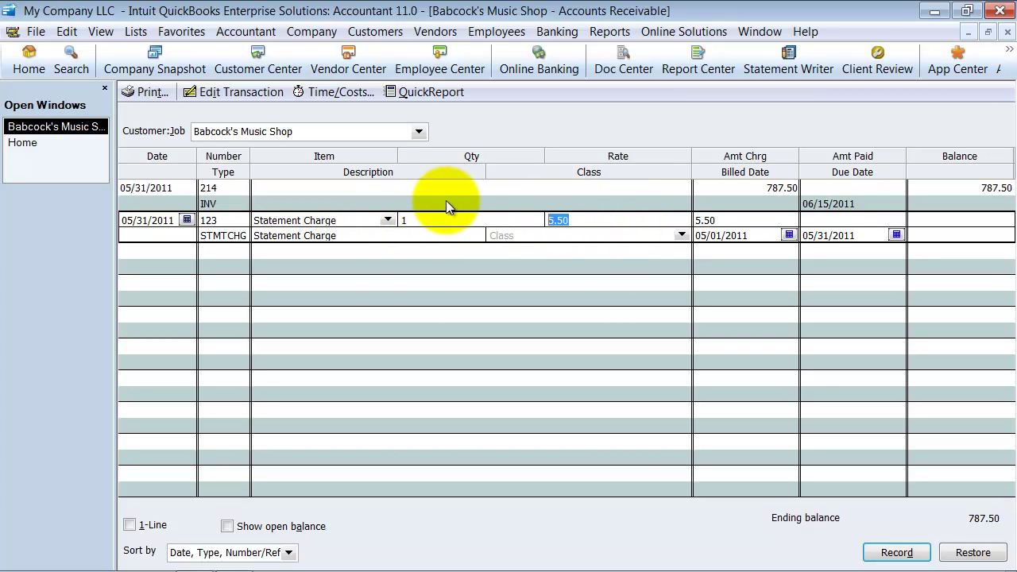
left_click(677, 220)
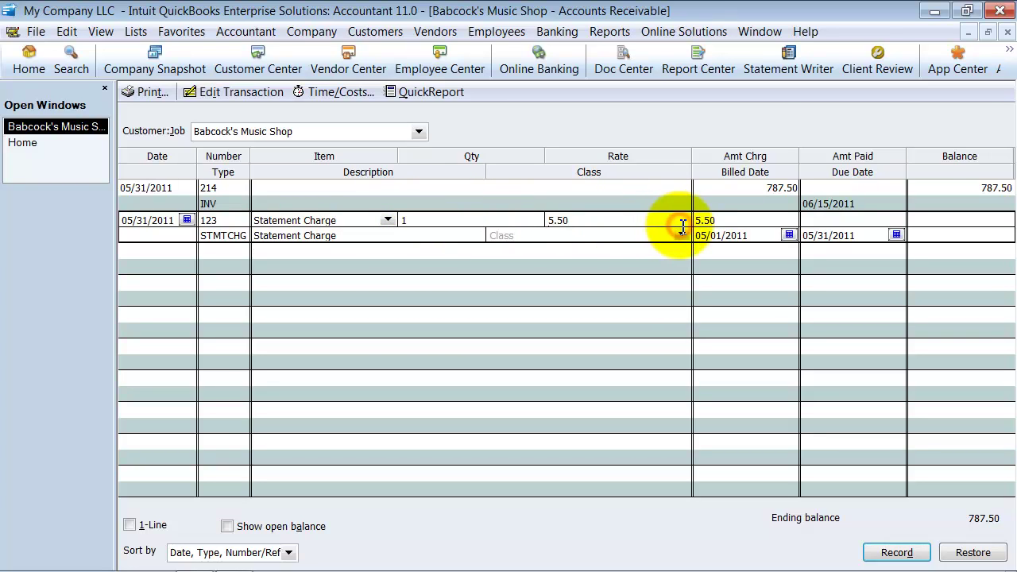
left_click(564, 224)
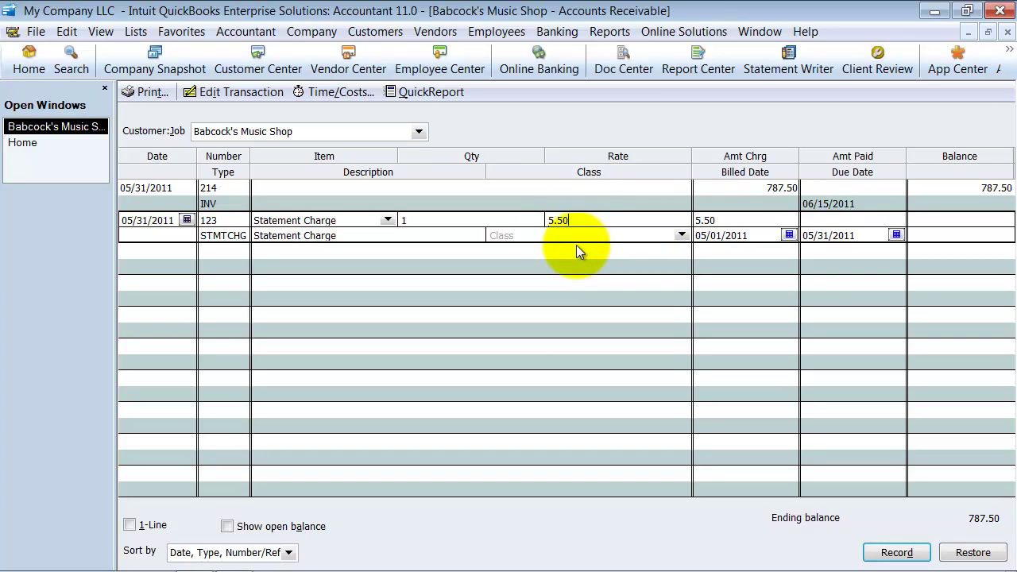
left_click_drag(613, 220, 495, 219)
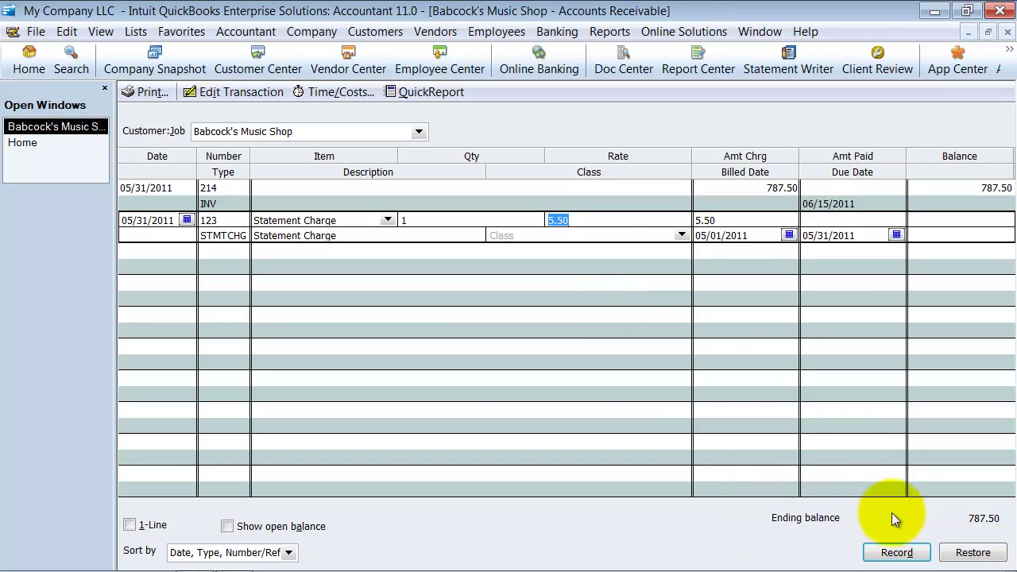
- Record the 5.50 charge and start a customer statement dated 05/31/2011
left_click(896, 552)
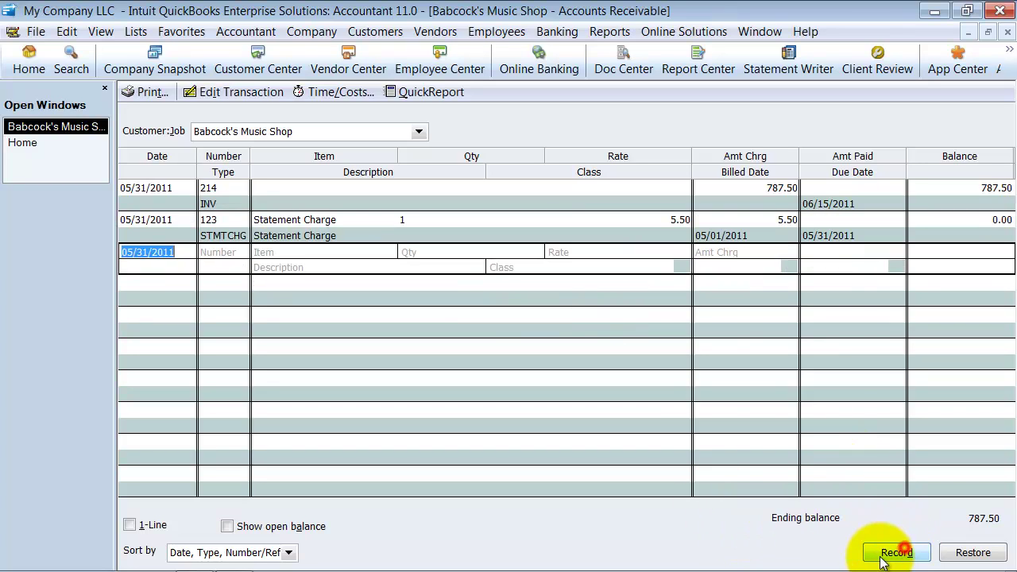
left_click(386, 31)
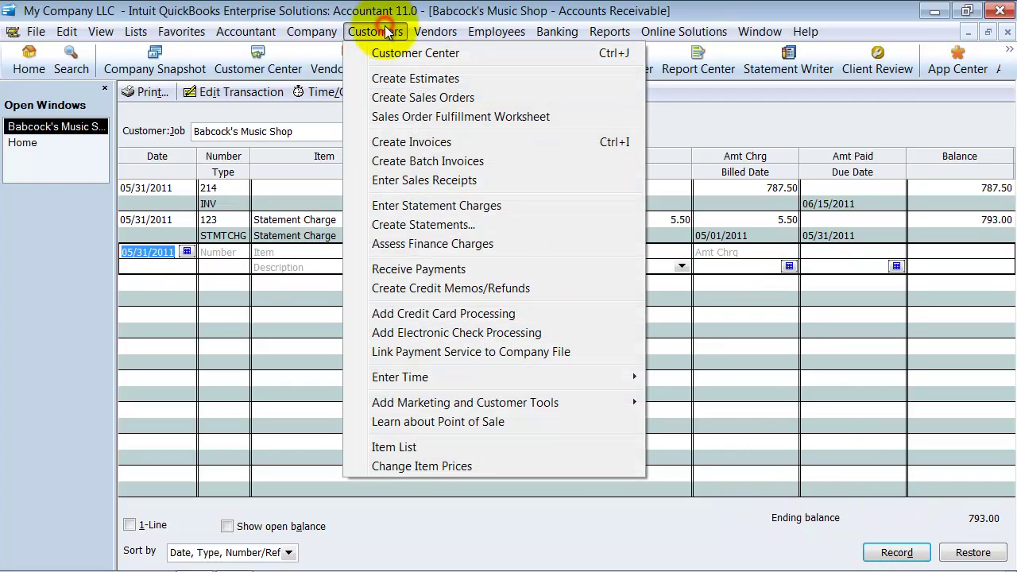
left_click(445, 225)
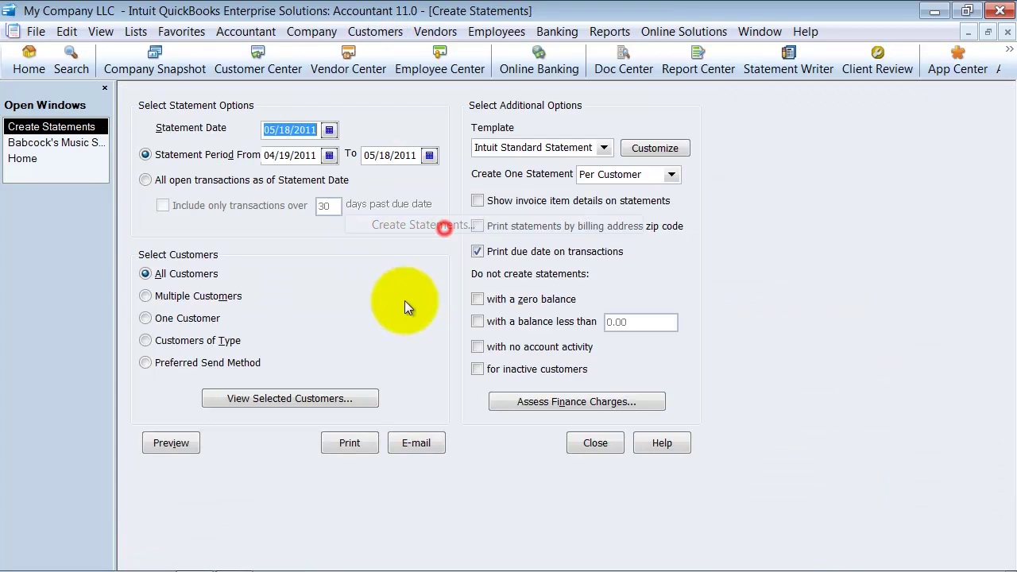
left_click(329, 130)
left_click(322, 233)
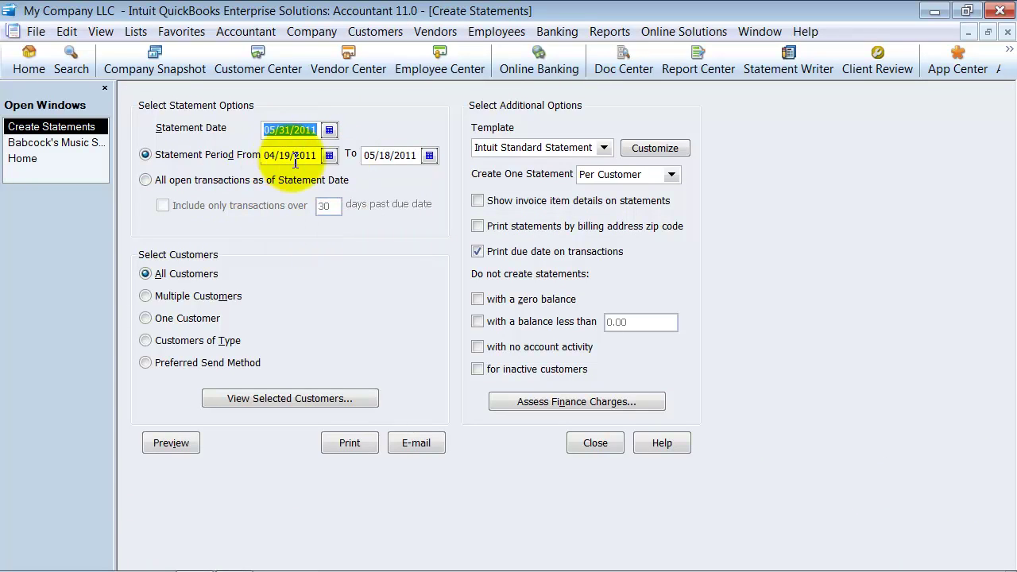
- Preview Babcock's Music Shop's statement for the period 05/01/2011 to 05/31/2011
left_click(329, 155)
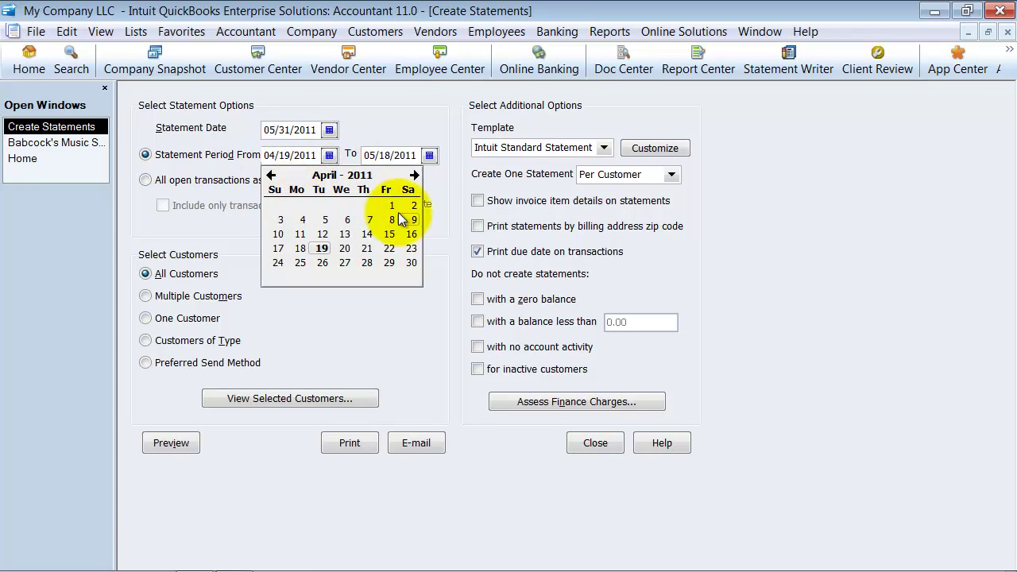
left_click(414, 174)
left_click(280, 205)
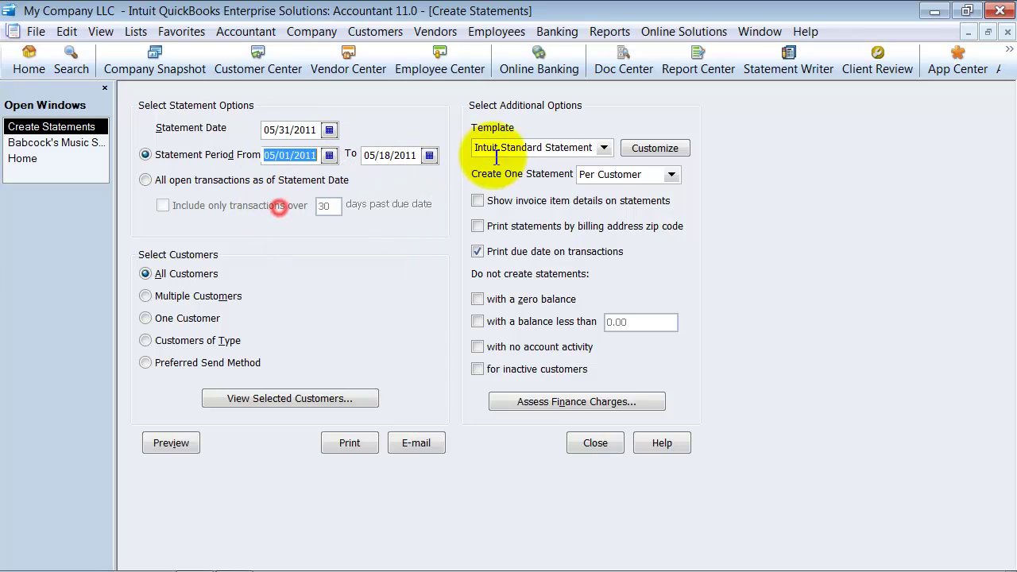
left_click(429, 155)
left_click(423, 261)
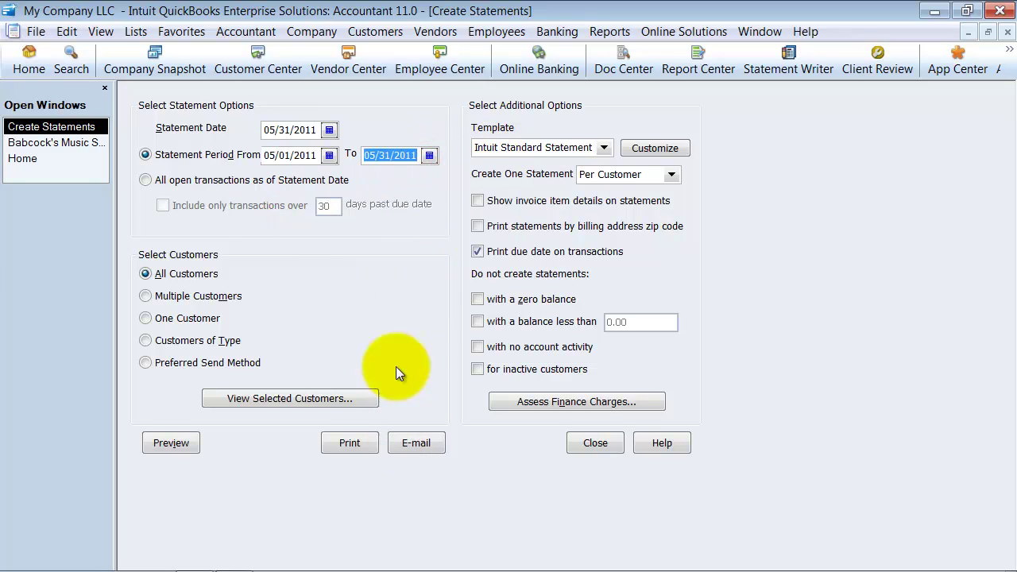
left_click(144, 321)
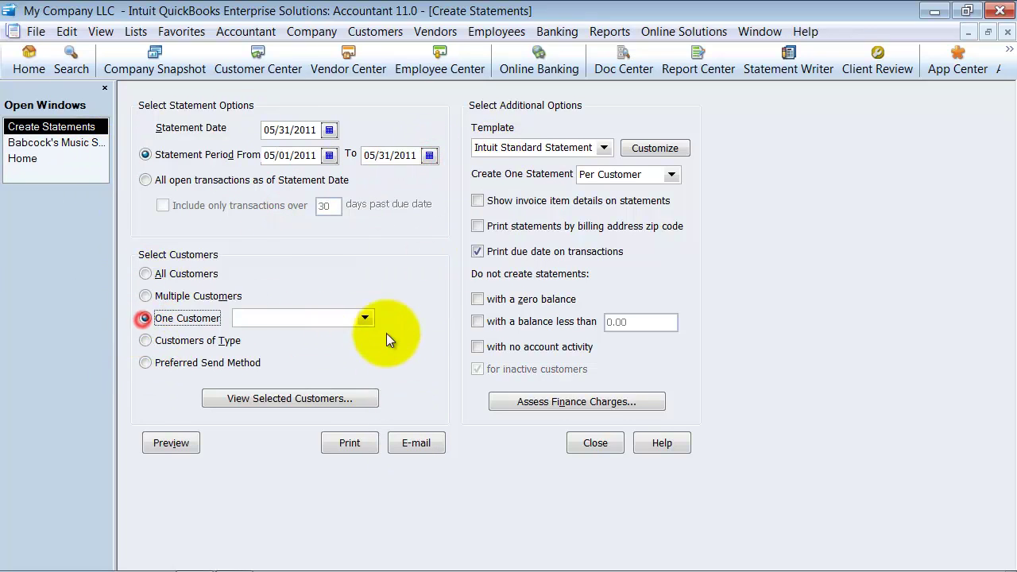
left_click(365, 318)
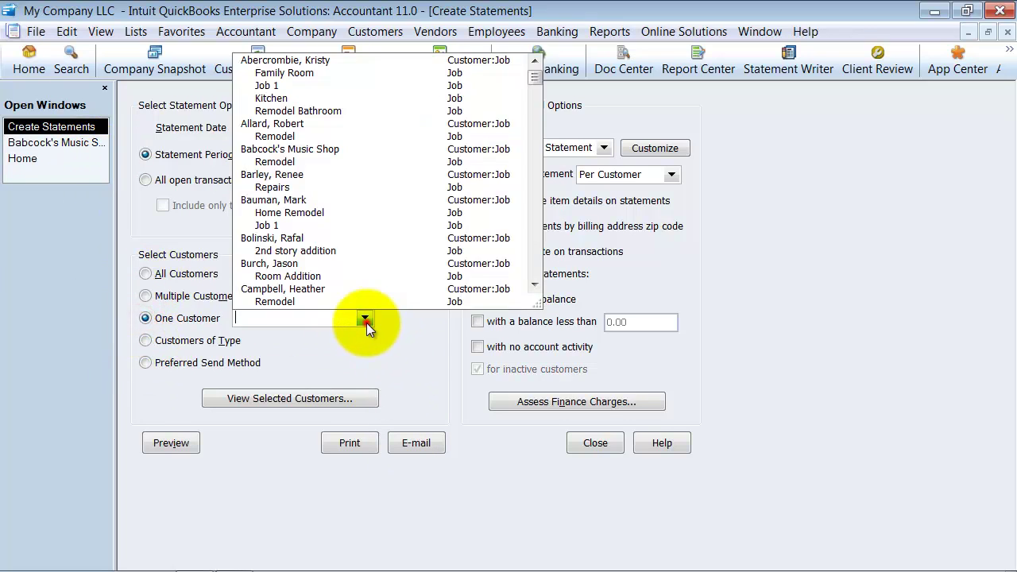
left_click(302, 150)
left_click(170, 443)
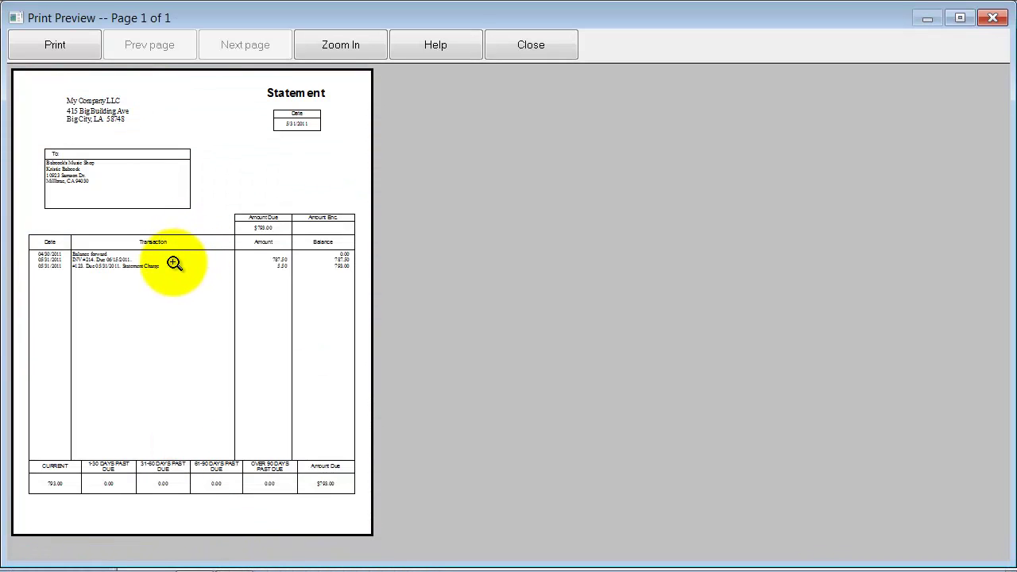
- Zoom in on the statement's transaction rows, then close the preview and Create Statements
left_click(113, 300)
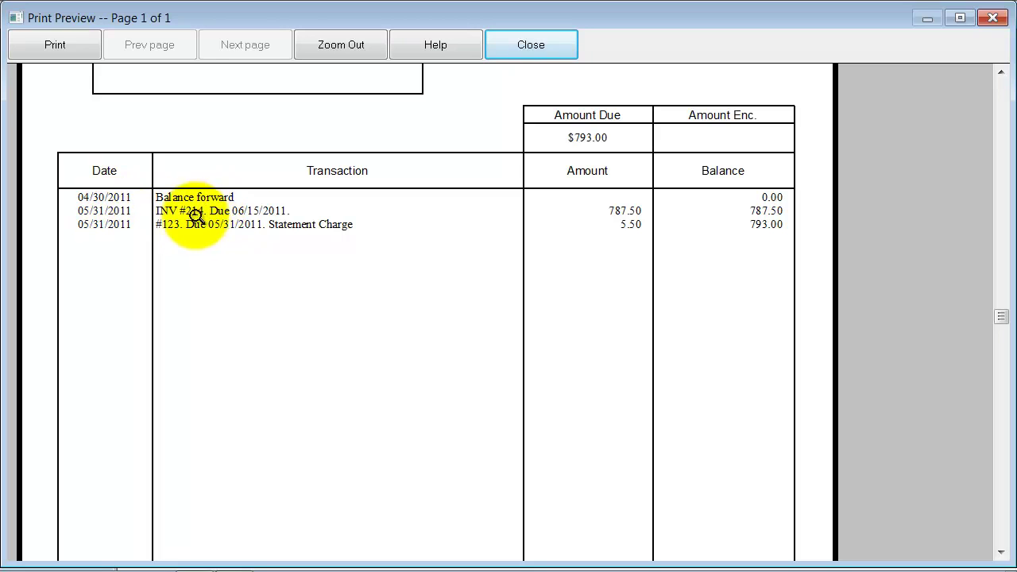
left_click(619, 211)
left_click(318, 263)
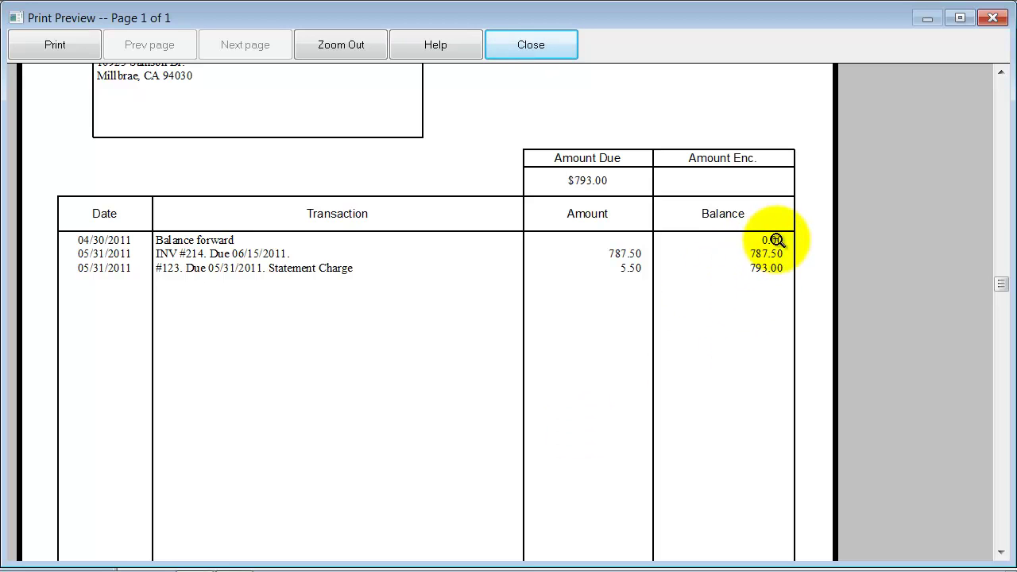
left_click(559, 43)
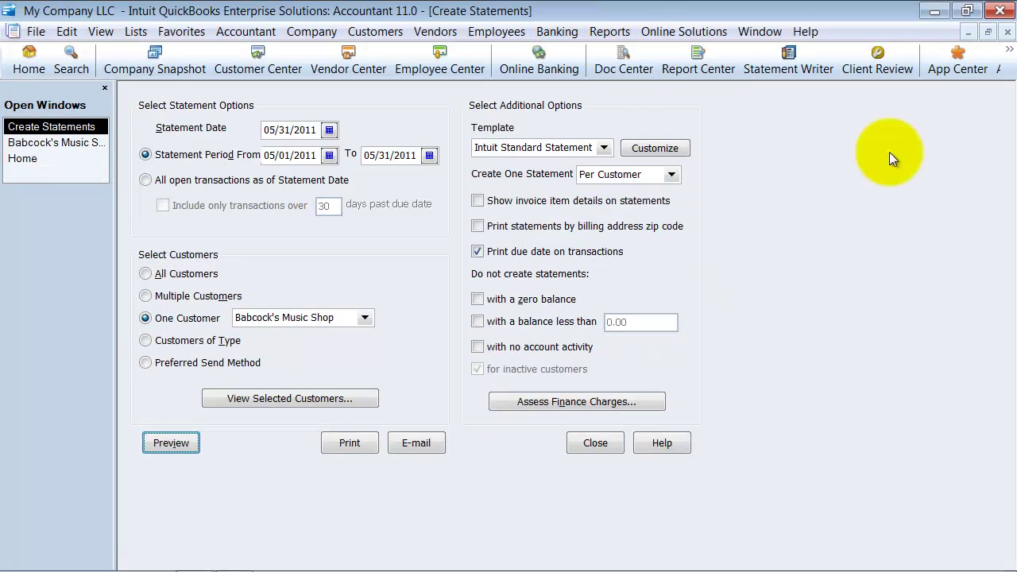
left_click(1007, 31)
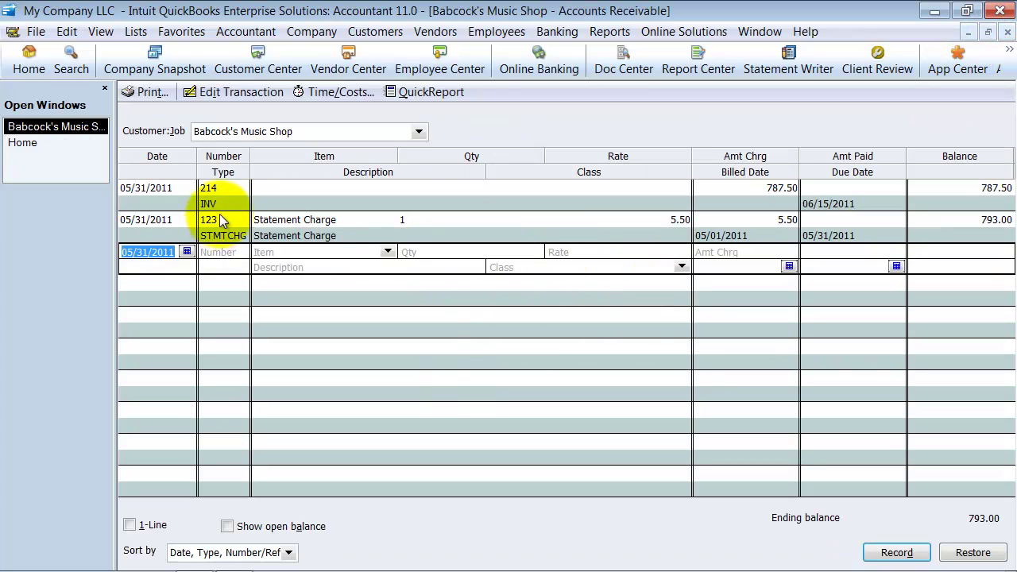